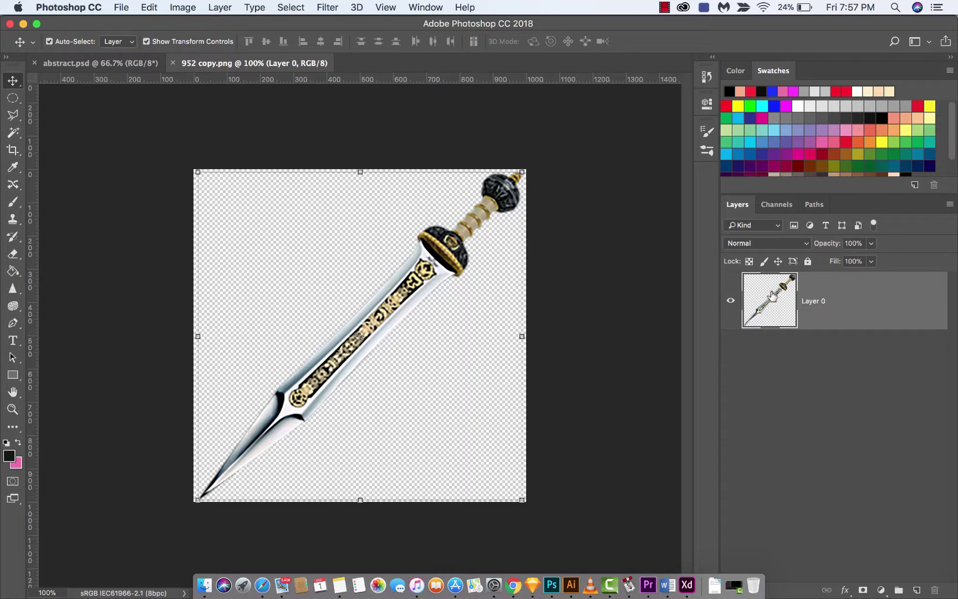
- Convert Layer 0, the sword in 952 copy.png, into a Smart Object
click(781, 346)
click(782, 317)
click(796, 381)
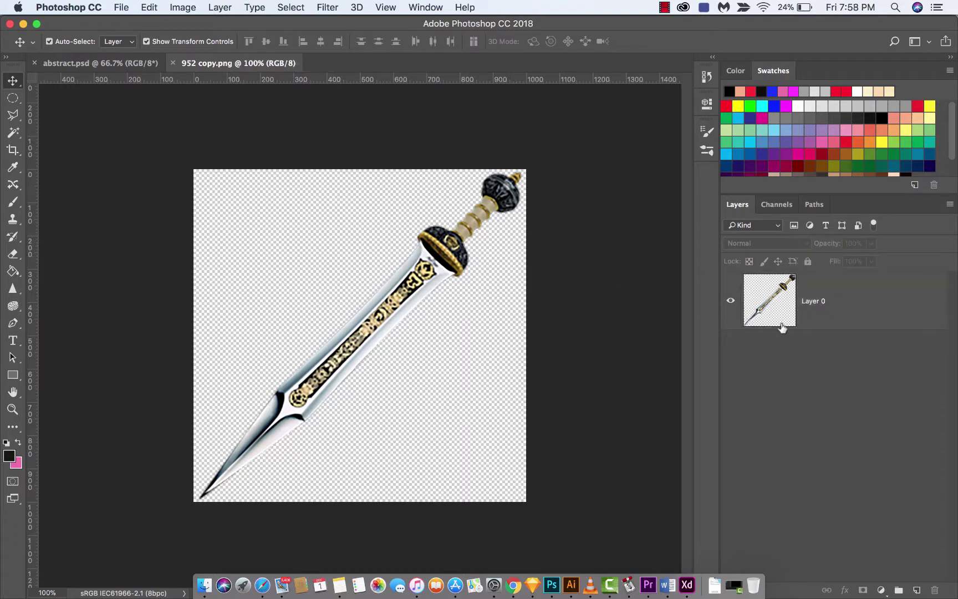
click(774, 314)
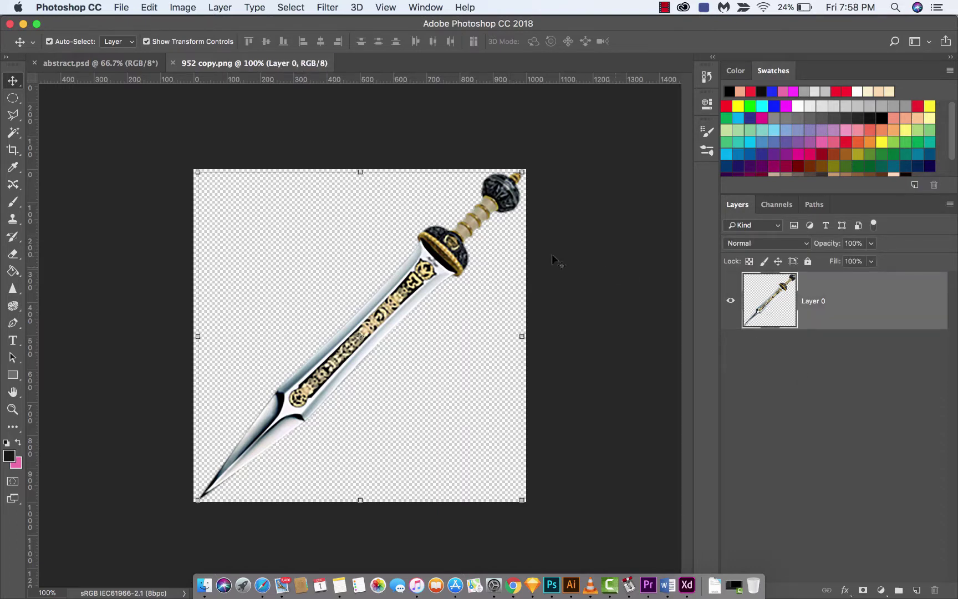
right_click(830, 289)
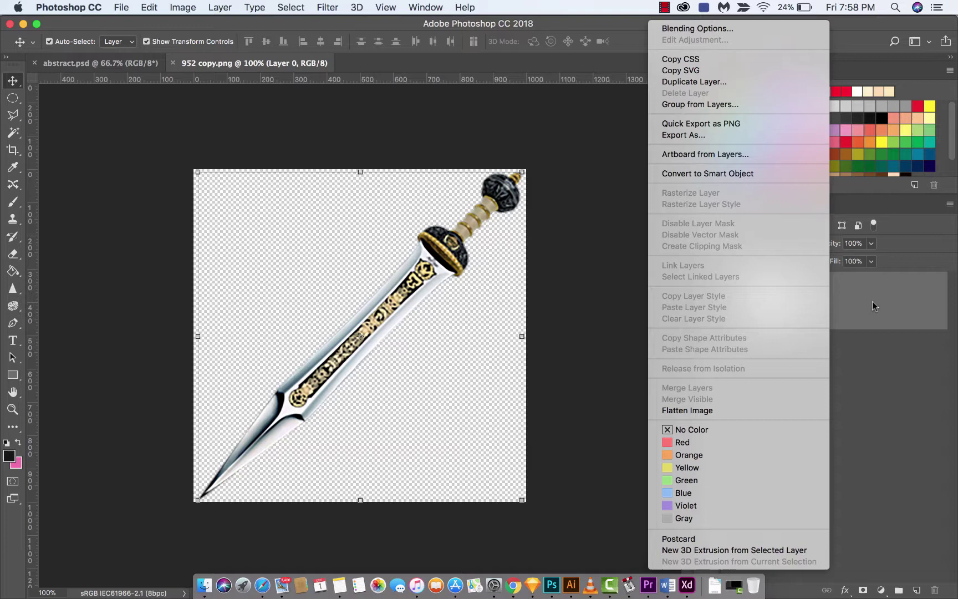
click(883, 337)
right_click(857, 310)
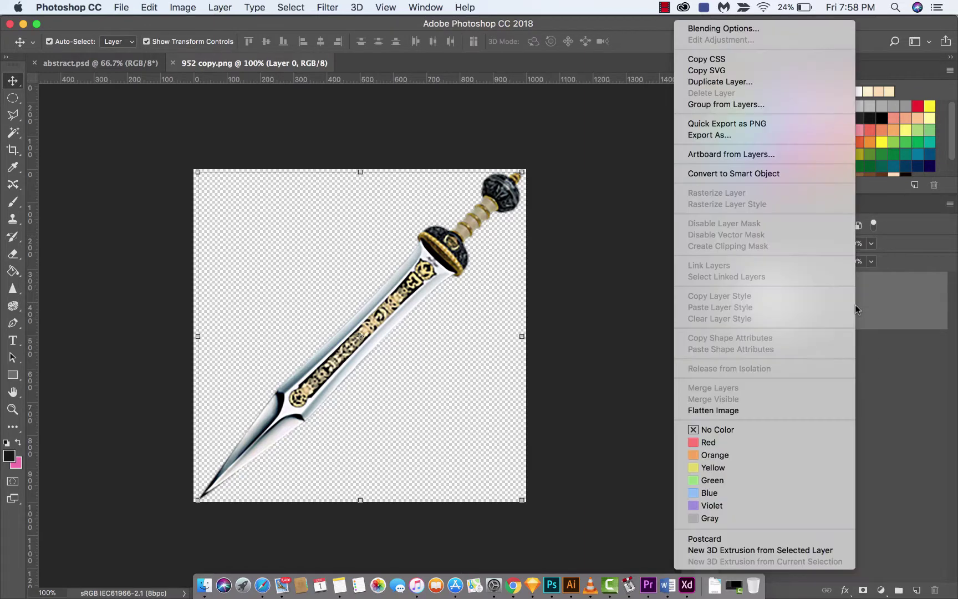
click(764, 173)
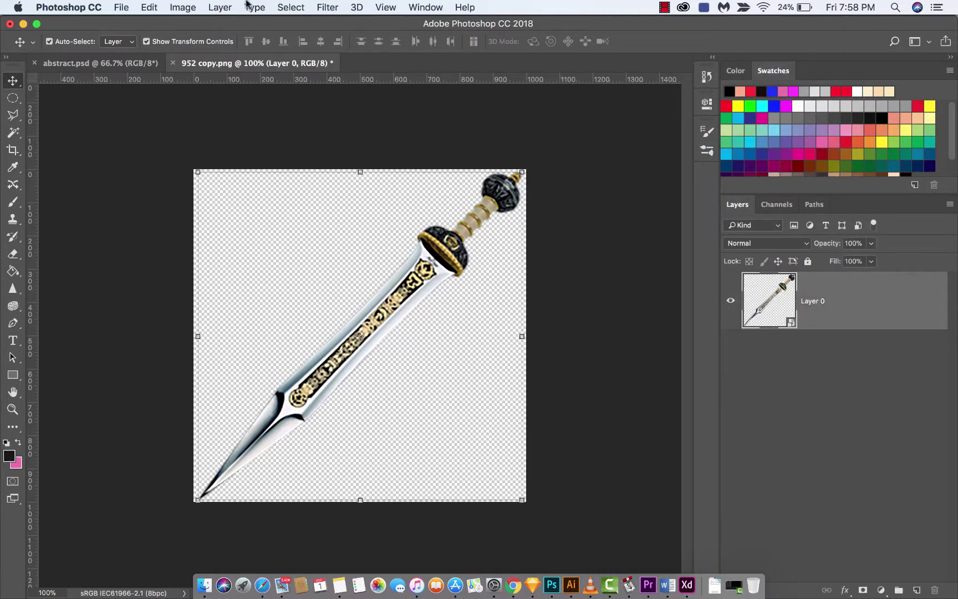
- Apply Edit > Puppet Warp to the sword and zoom in on it
click(153, 6)
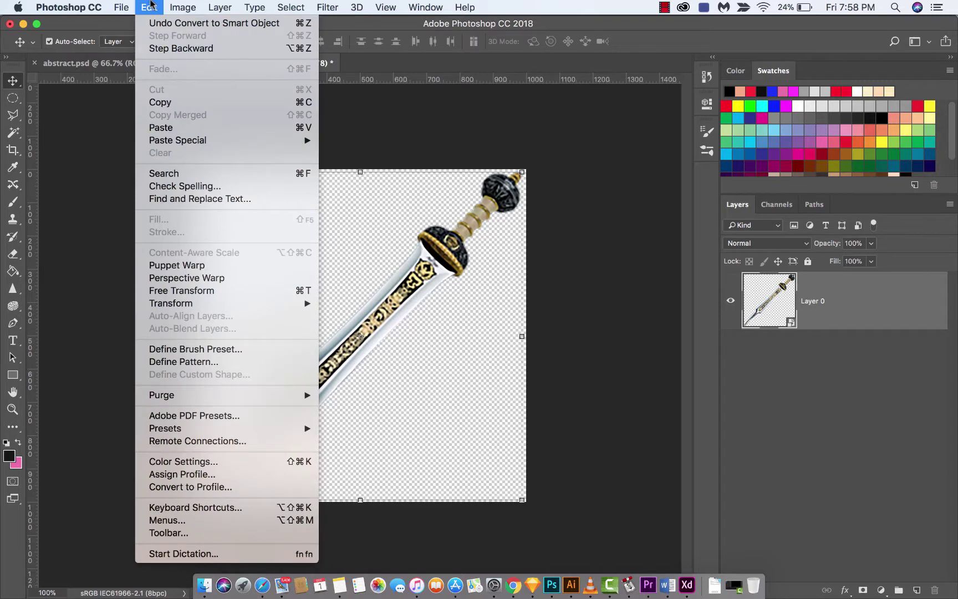
click(201, 266)
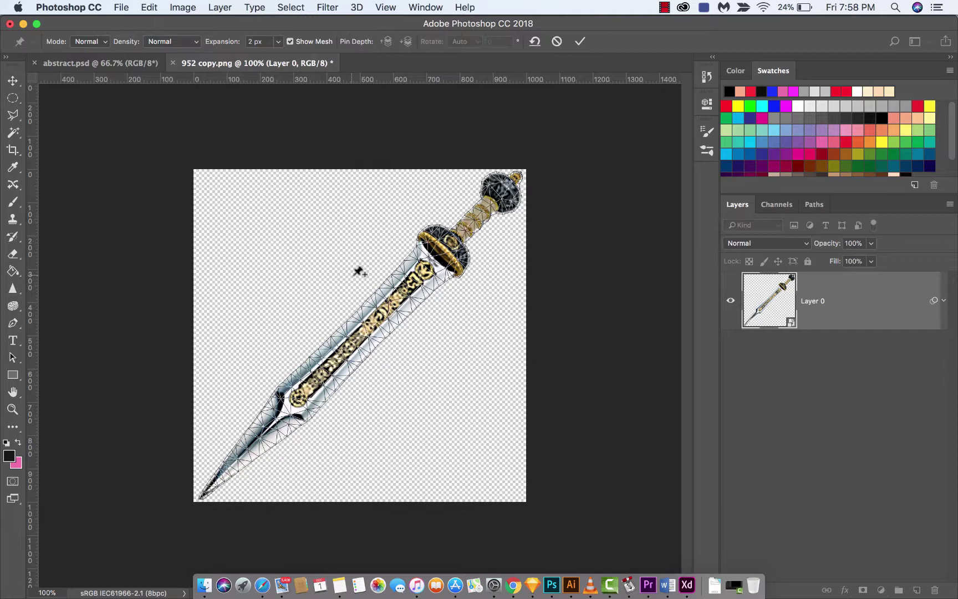
scroll(359, 271, up, 3)
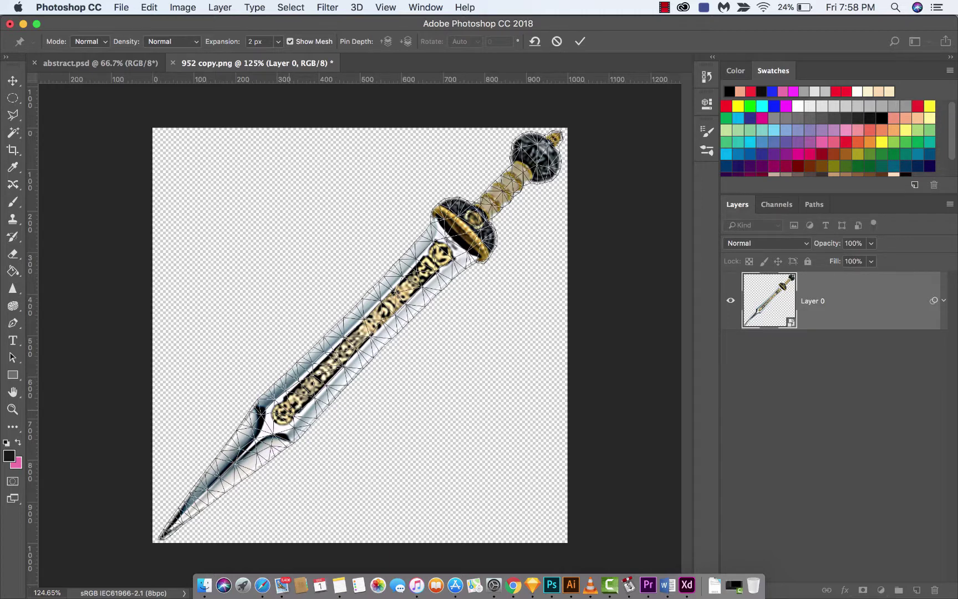
- Lower the Puppet Warp mesh Expansion to 0 px
click(278, 42)
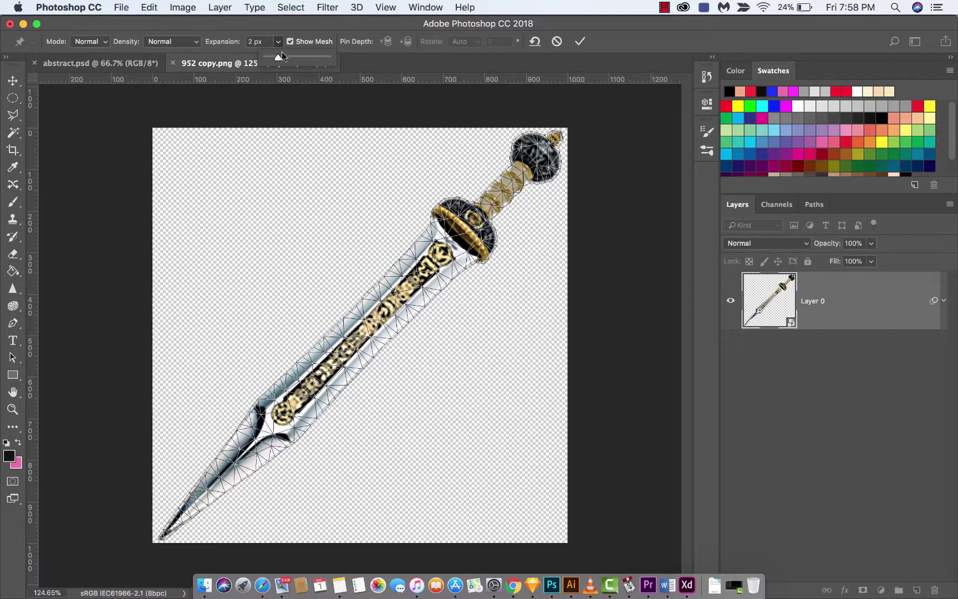
scroll(387, 161, up, 1)
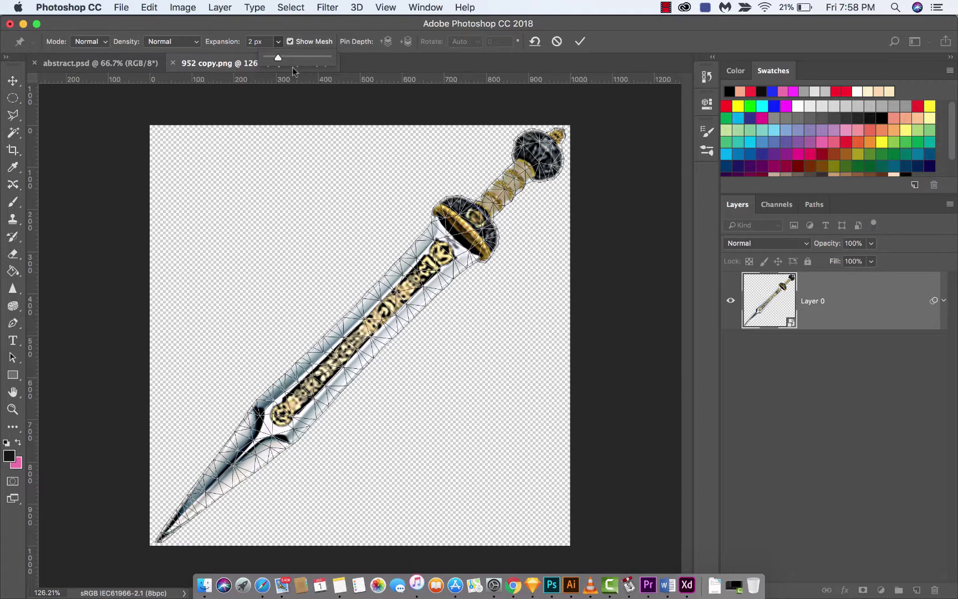
mouse_move(278, 57)
mouse_down()
mouse_move(269, 58)
mouse_move(276, 58)
mouse_up()
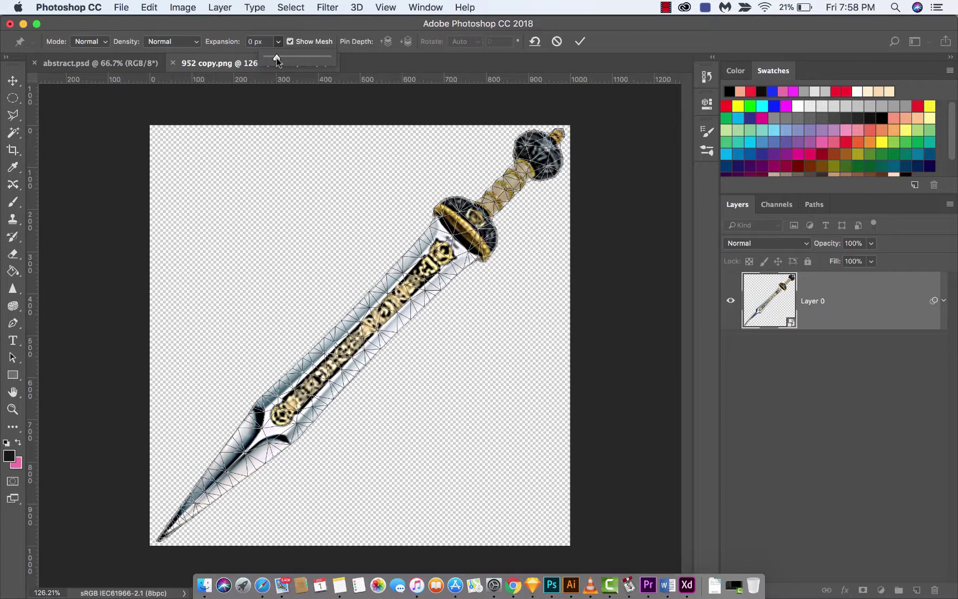
- Place Puppet Warp pins on the sword's pommel, guard and near the blade tip
click(207, 29)
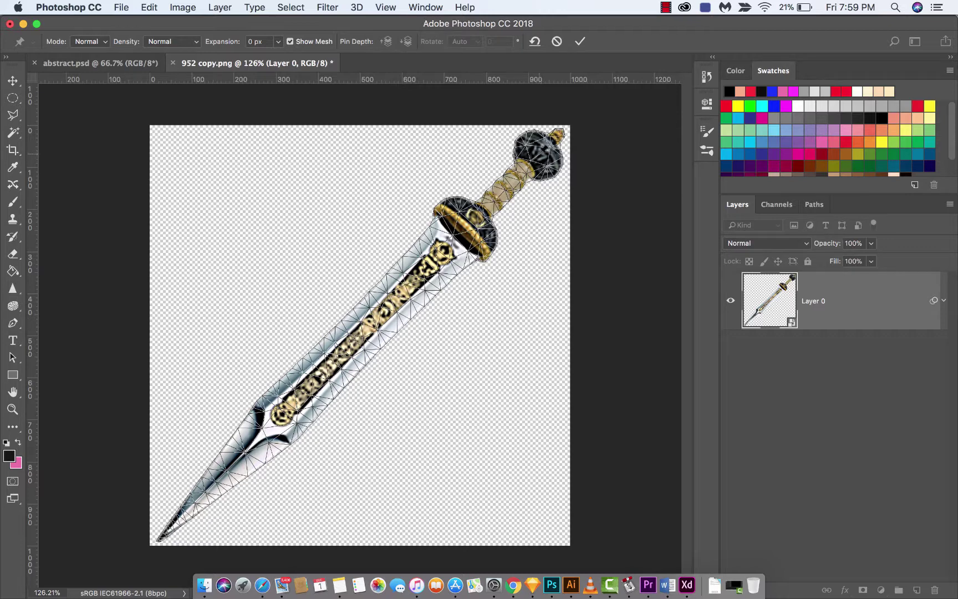
click(538, 153)
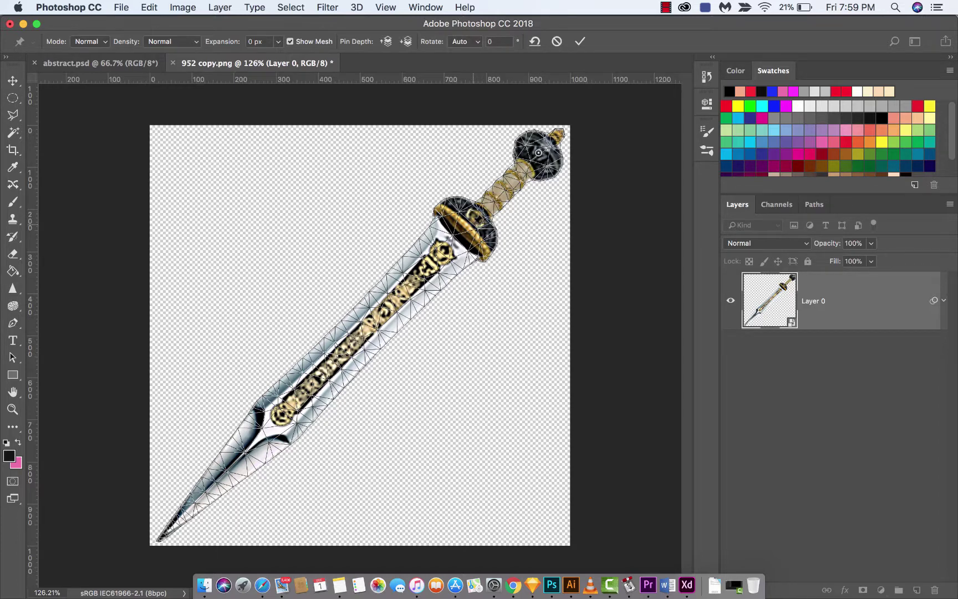
click(472, 224)
click(270, 427)
- Drag the blade pins and add another to bend the blade into a gentle curve
mouse_move(382, 332)
mouse_down()
mouse_move(391, 328)
mouse_move(391, 341)
mouse_up()
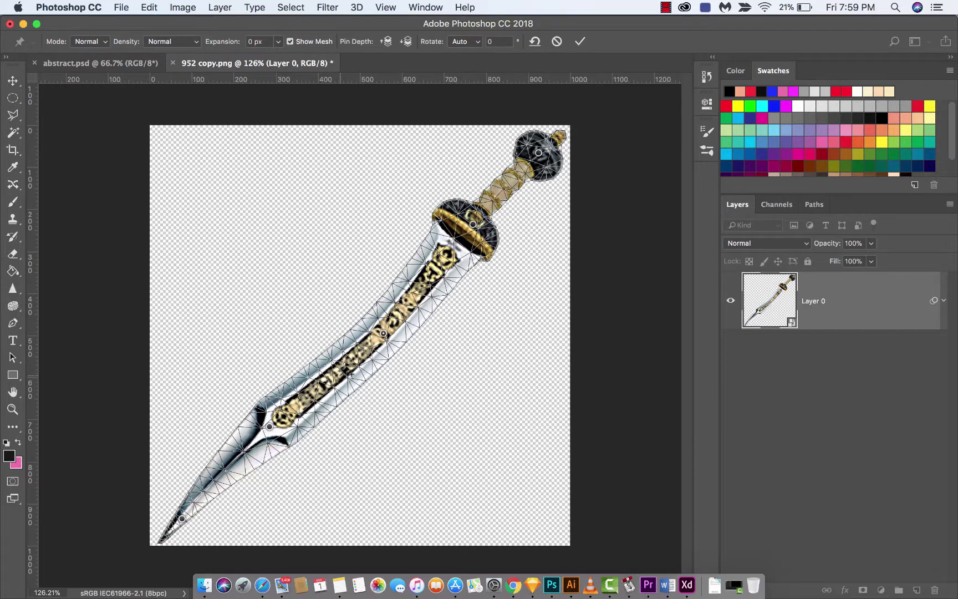
click(339, 375)
drag(348, 384, 350, 387)
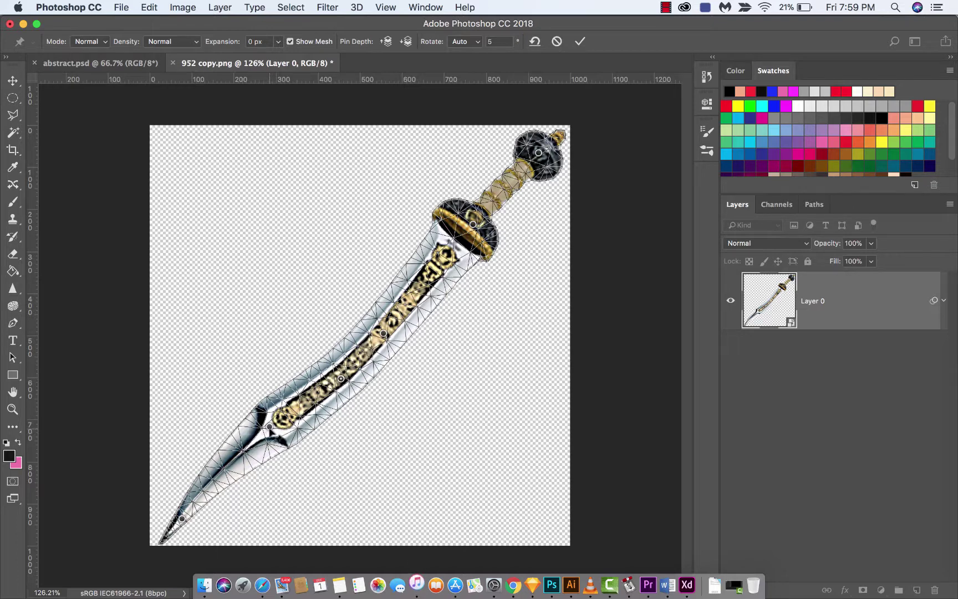
drag(270, 427, 271, 435)
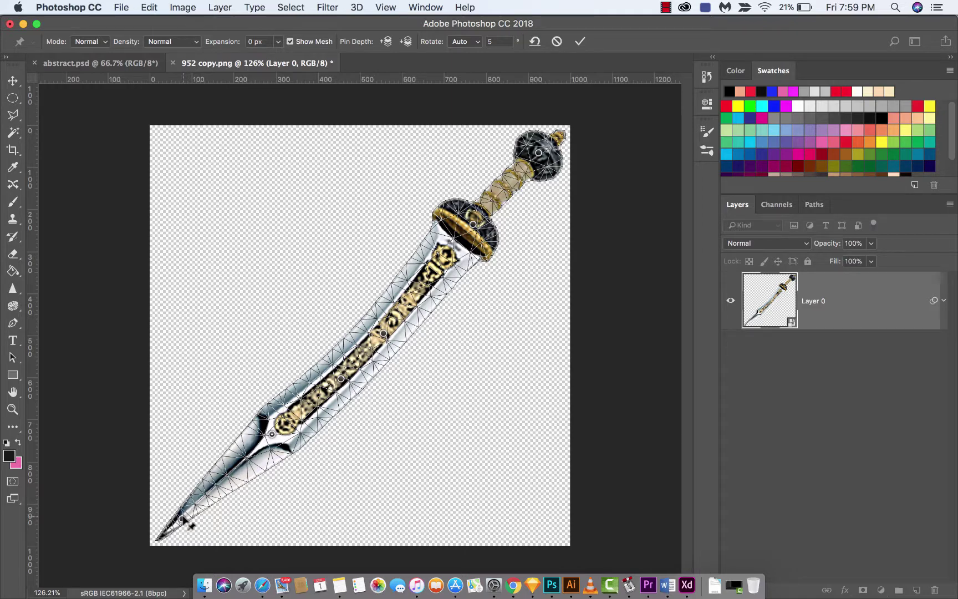
- Swing the blade tip up-left into a hooked V, add a pin, then undo and toggle the mesh
drag(184, 521, 571, 177)
click(201, 151)
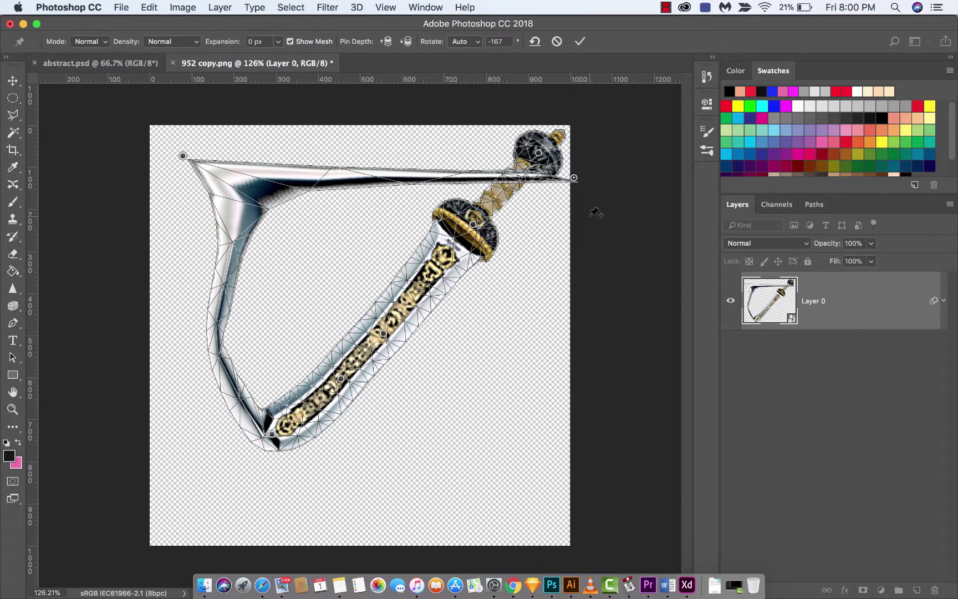
key(super+z)
key(h)
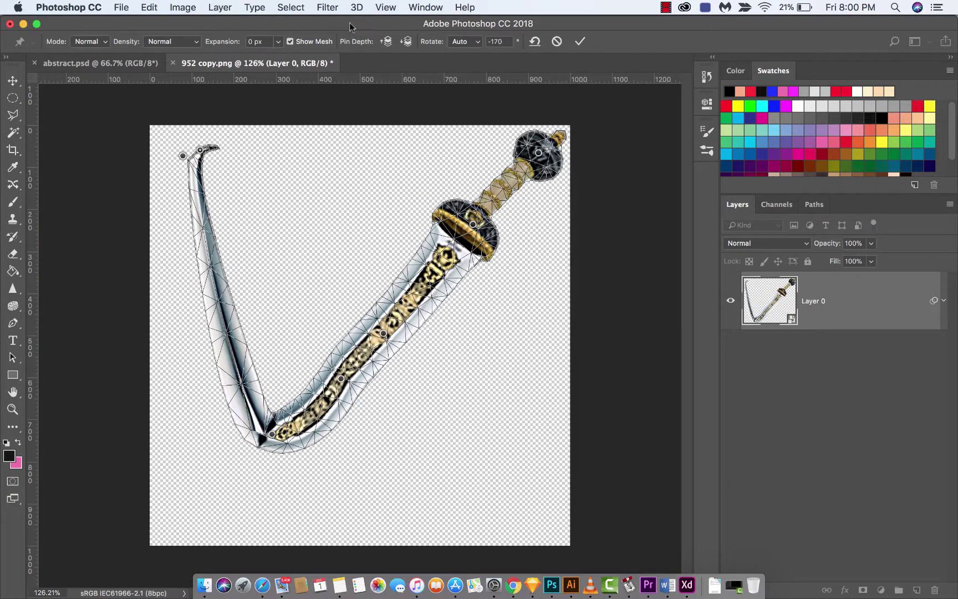
key(h)
key(h)
click(557, 41)
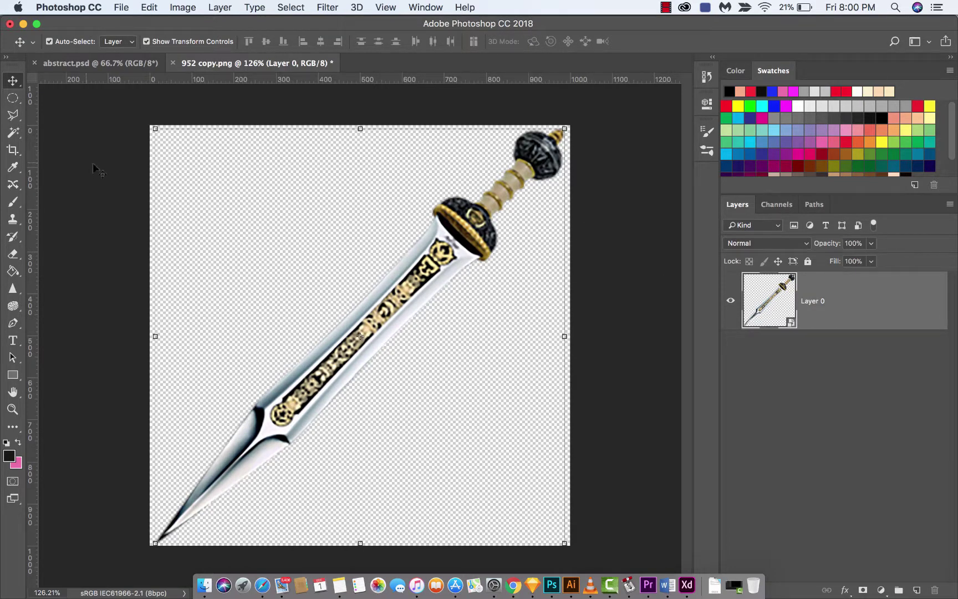
click(146, 6)
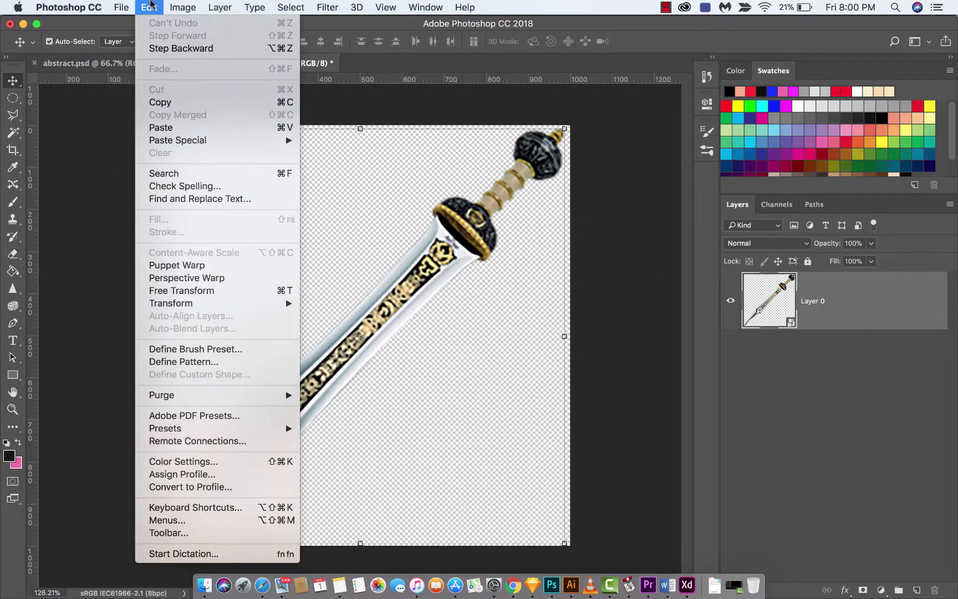
click(201, 270)
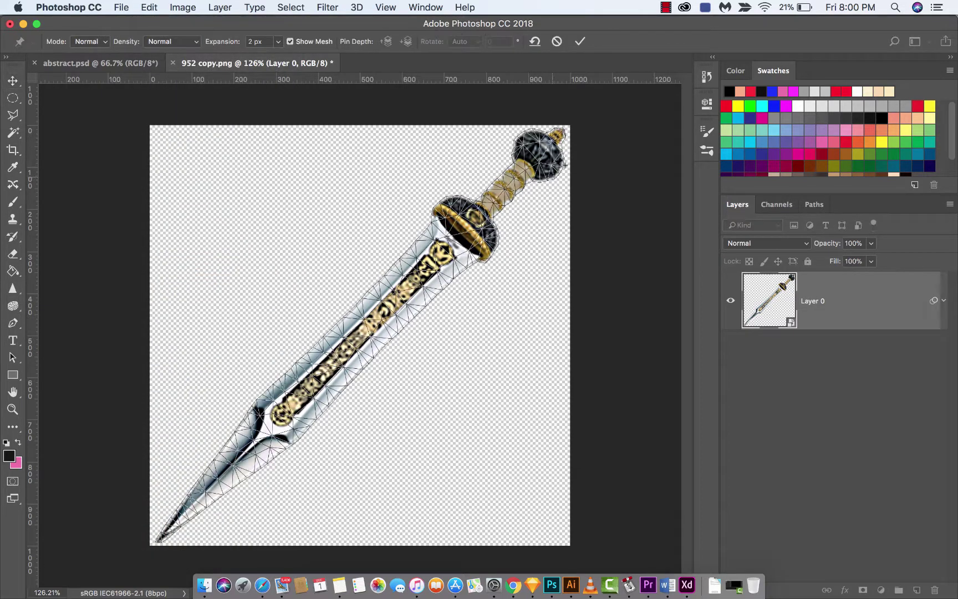
click(543, 147)
click(471, 227)
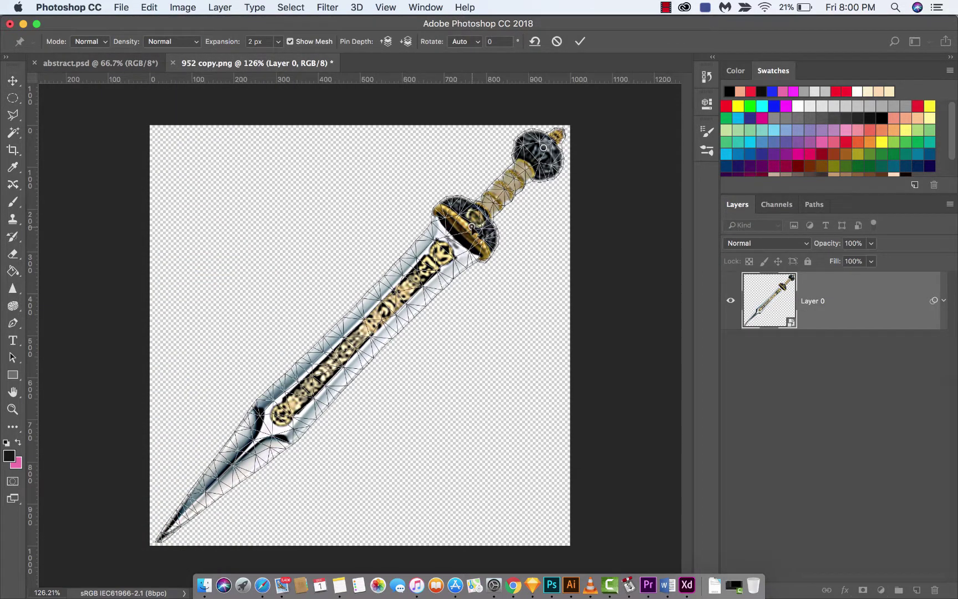
click(276, 419)
click(184, 513)
click(190, 42)
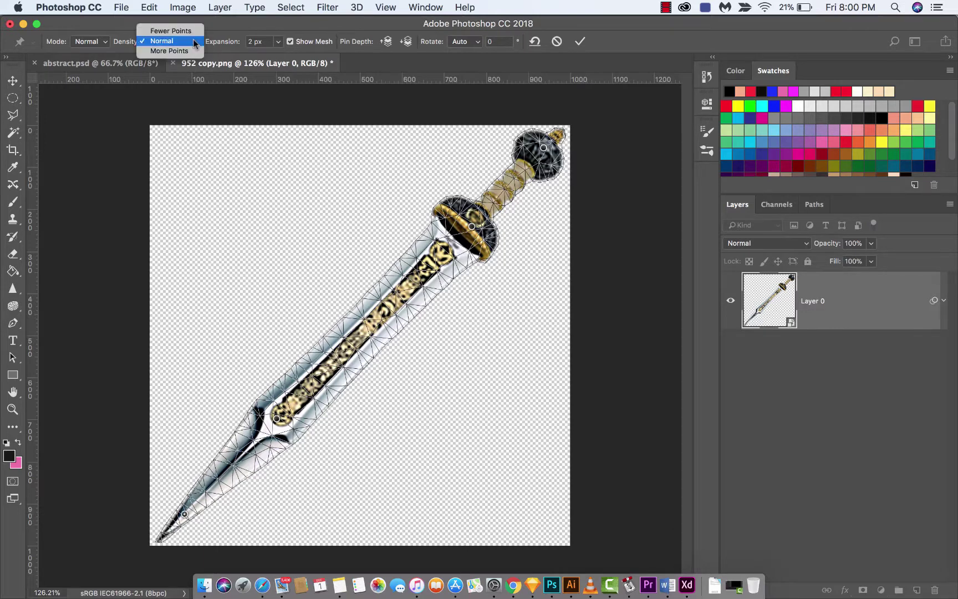
click(193, 40)
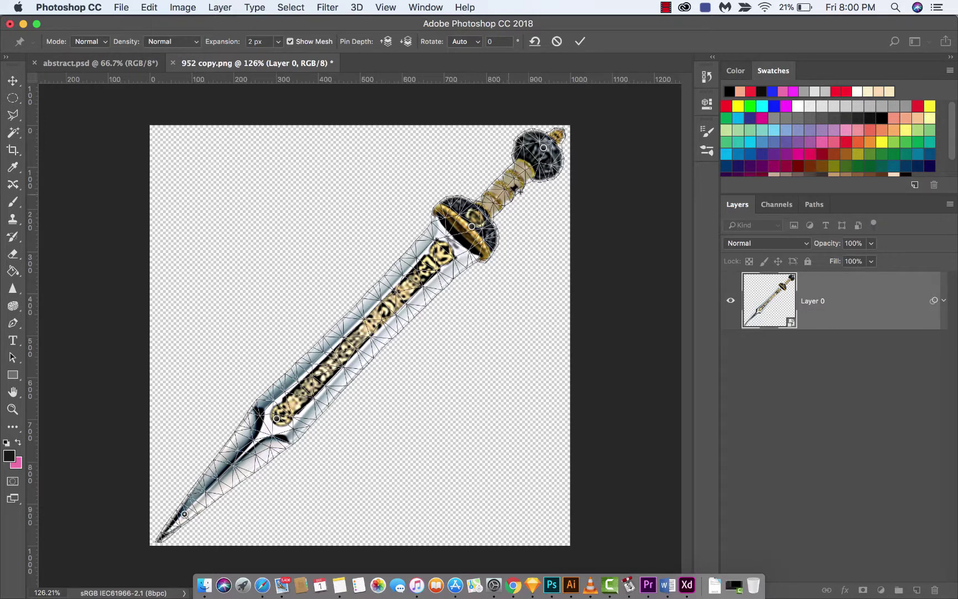
click(191, 42)
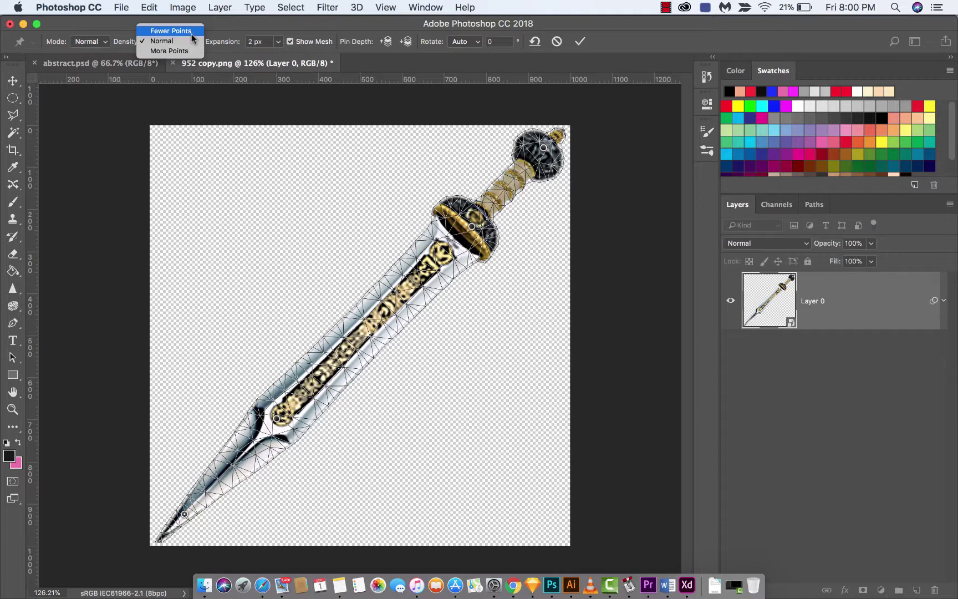
click(187, 31)
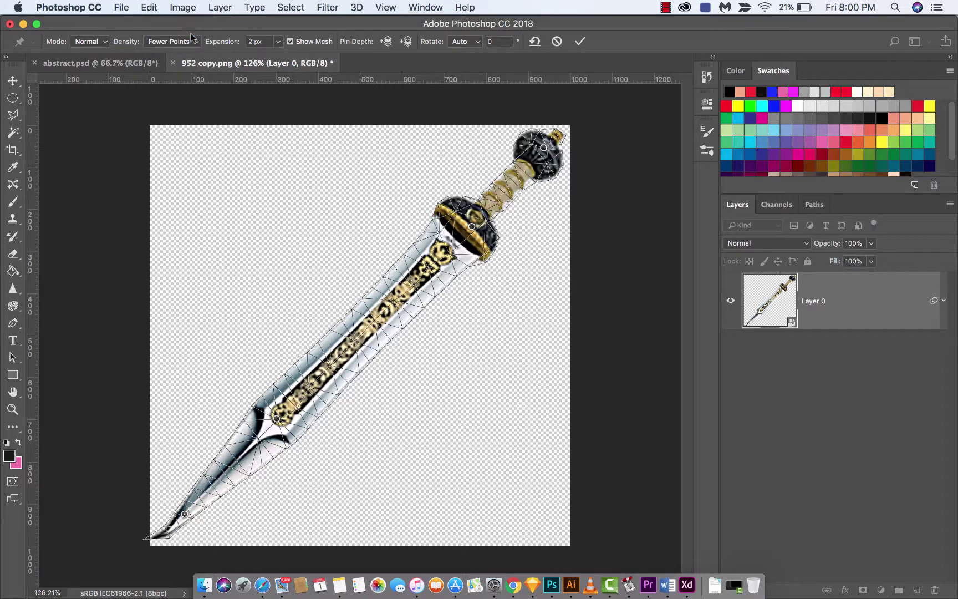
click(194, 43)
click(185, 60)
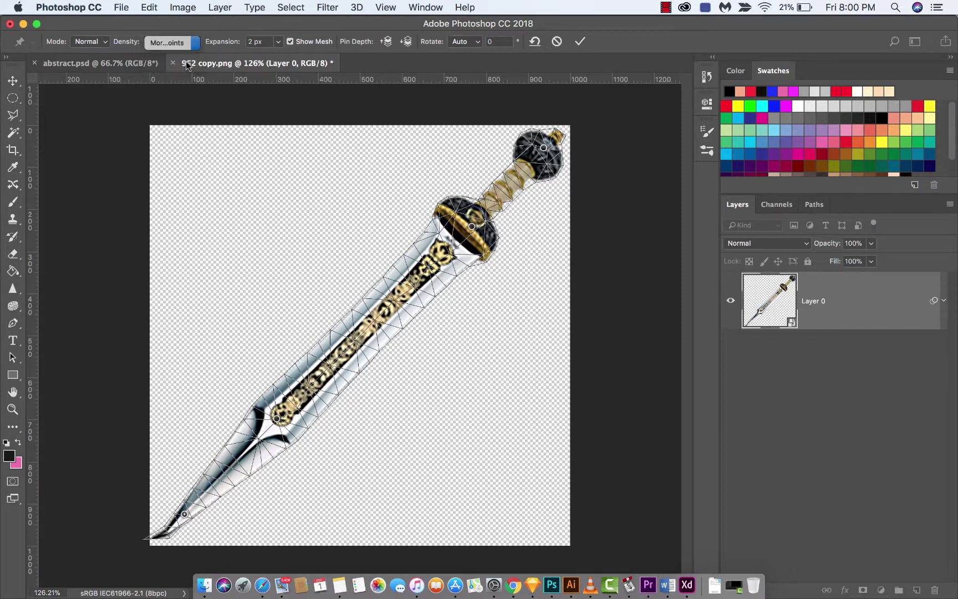
click(194, 45)
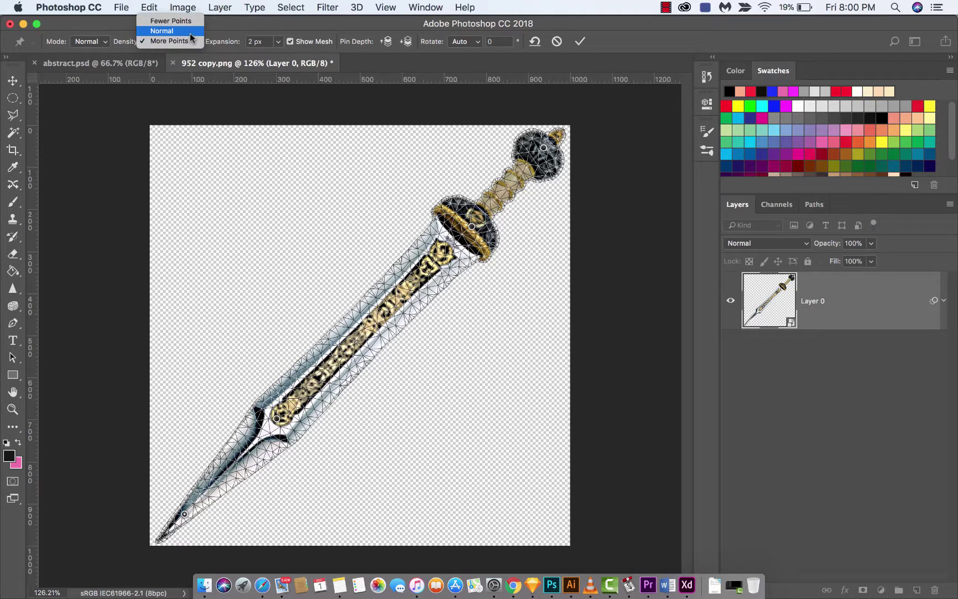
click(189, 32)
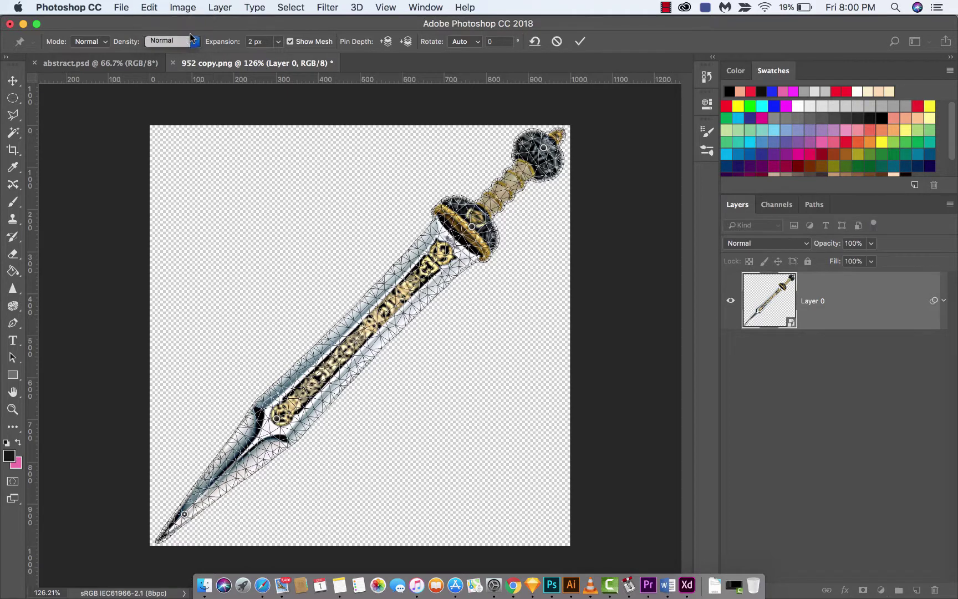
- With the mesh hidden, curve the blade into a gentle S-curve using two extra pins, then show the mesh again
click(290, 41)
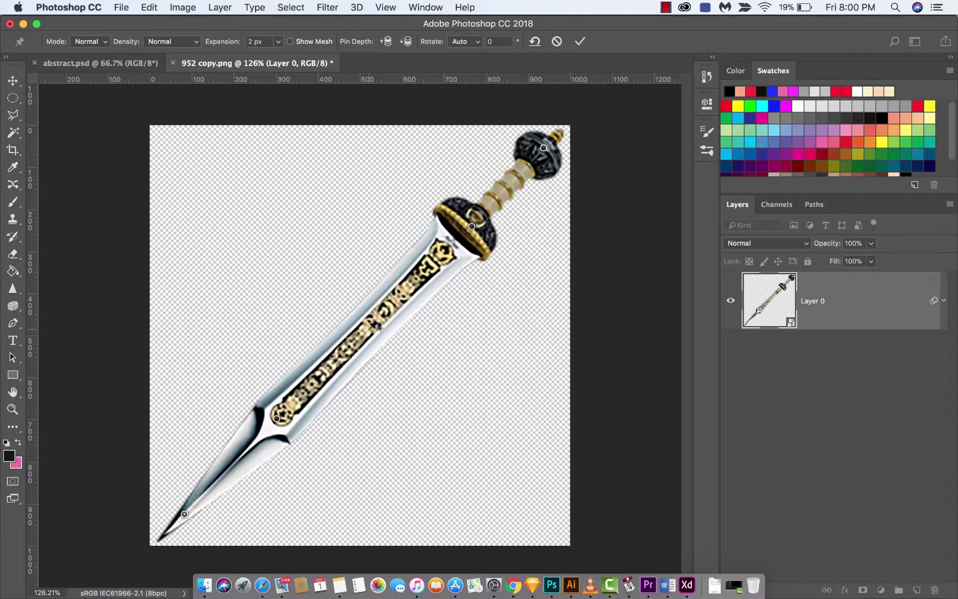
drag(379, 330, 386, 351)
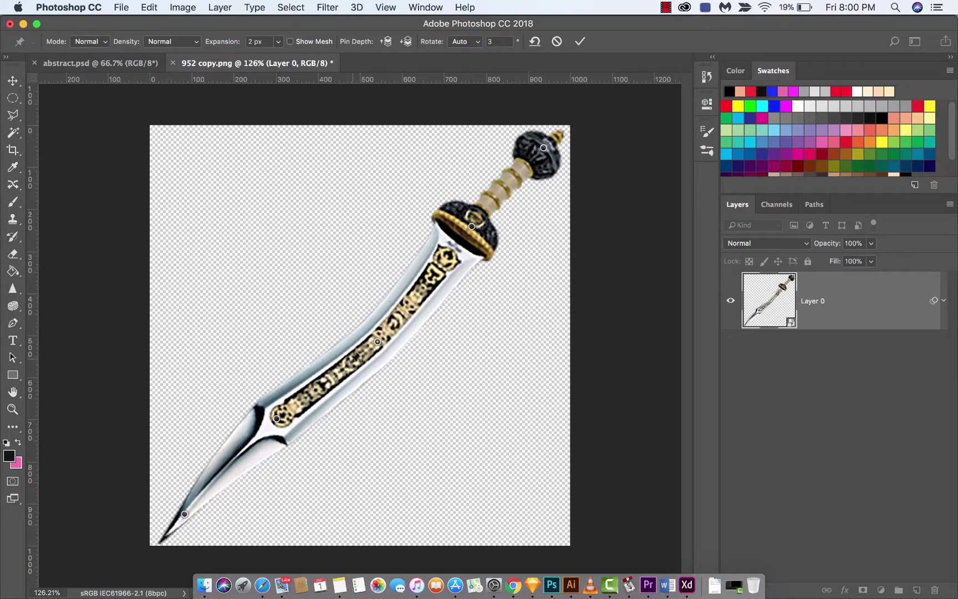
drag(377, 342, 346, 370)
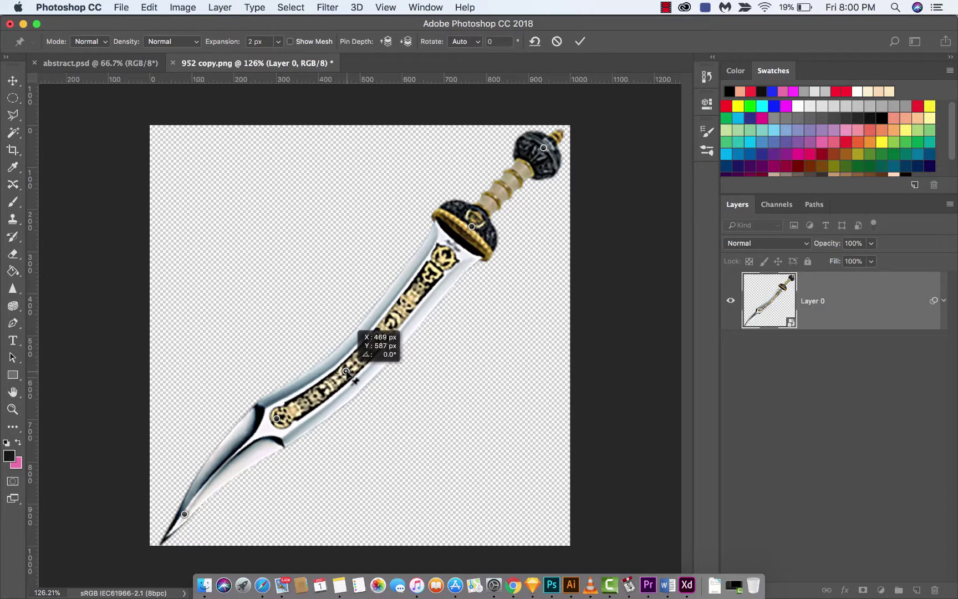
click(320, 392)
click(413, 305)
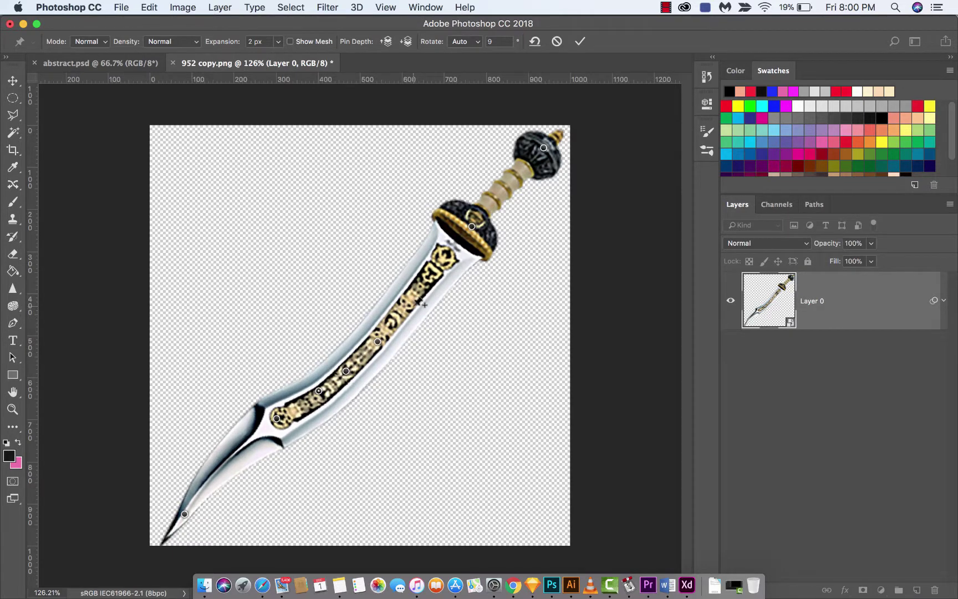
drag(413, 305, 417, 309)
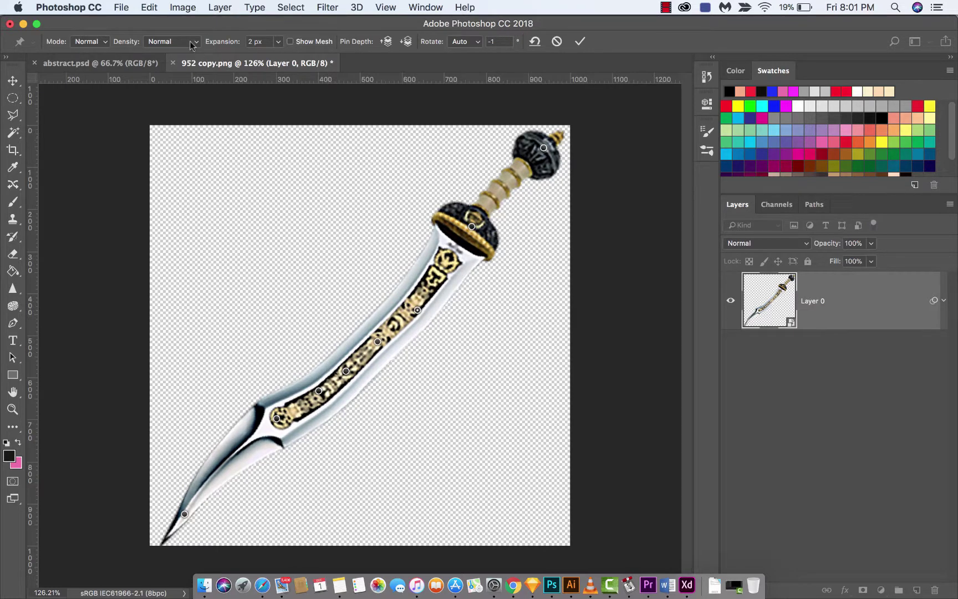
click(290, 42)
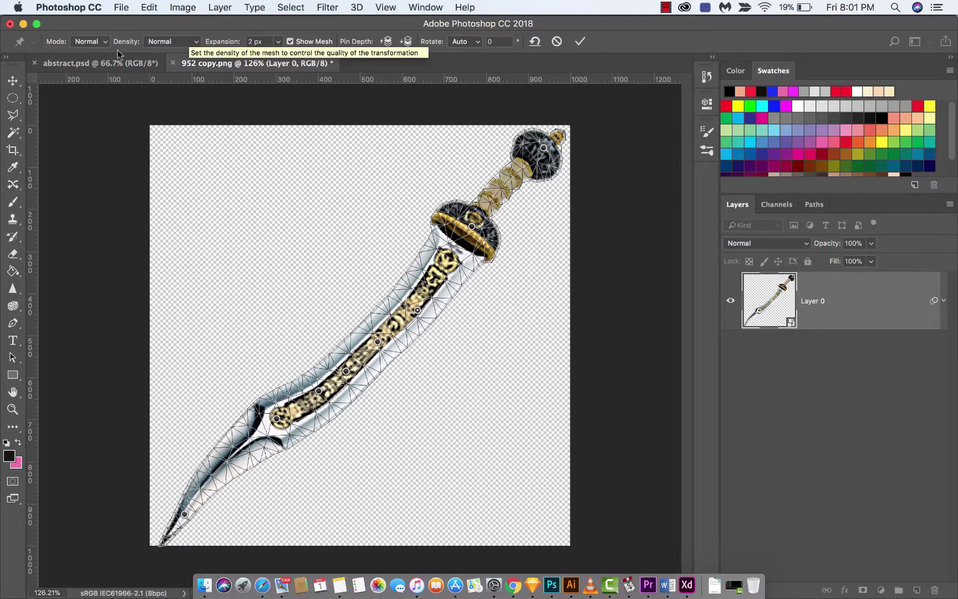
- Remove all Puppet Warp pins and switch the warp mode to Distort
click(89, 42)
click(67, 45)
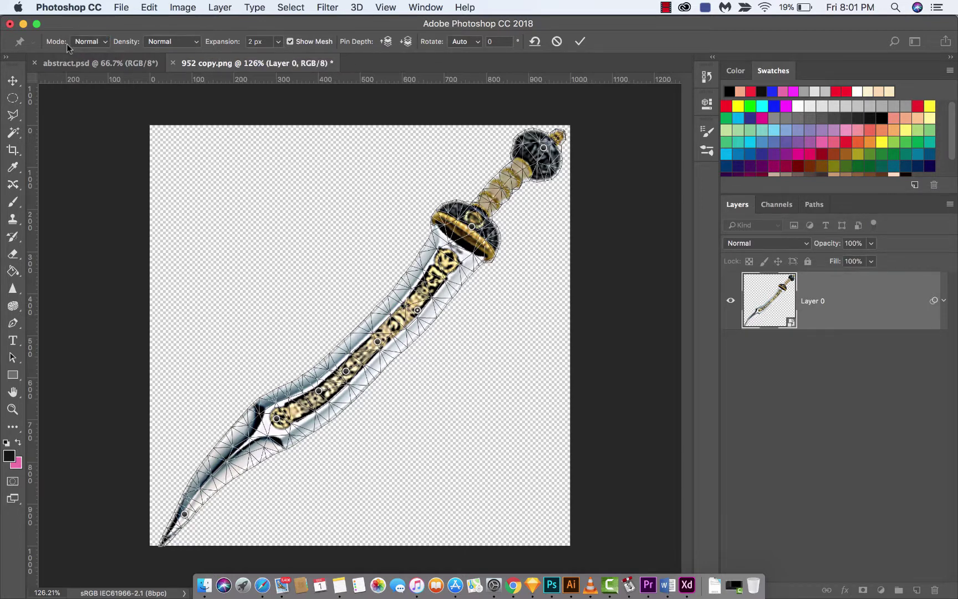
click(535, 42)
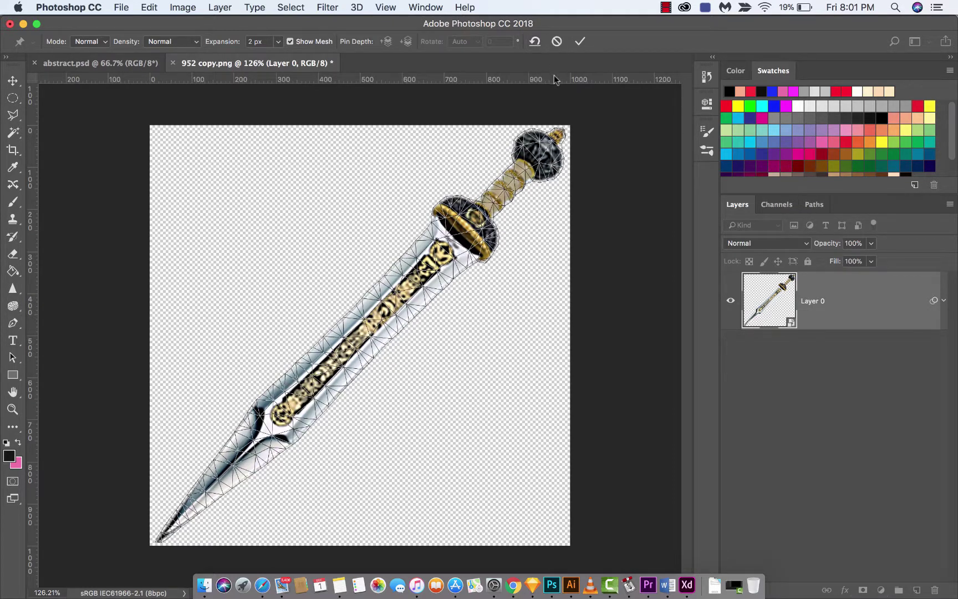
click(105, 43)
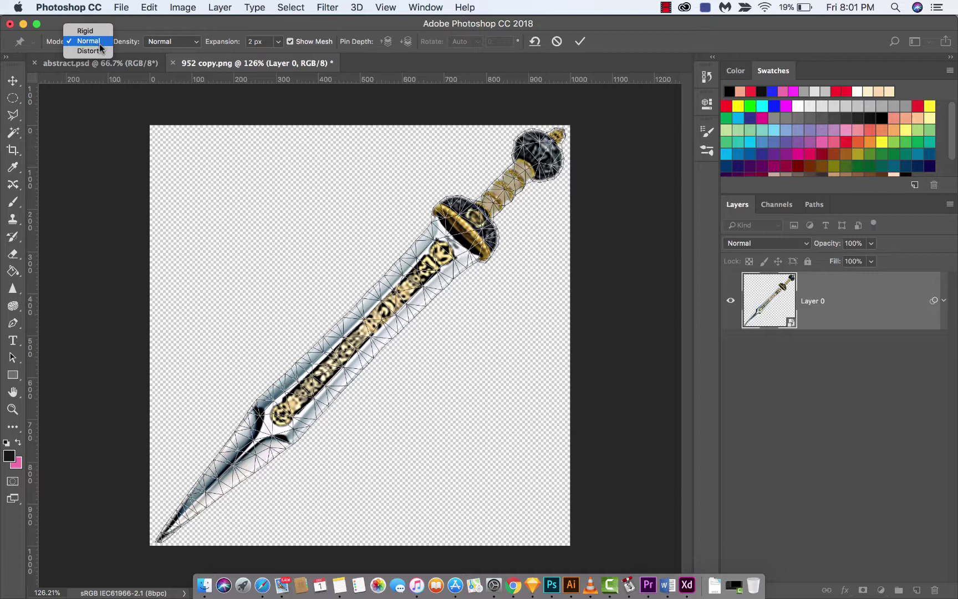
click(100, 52)
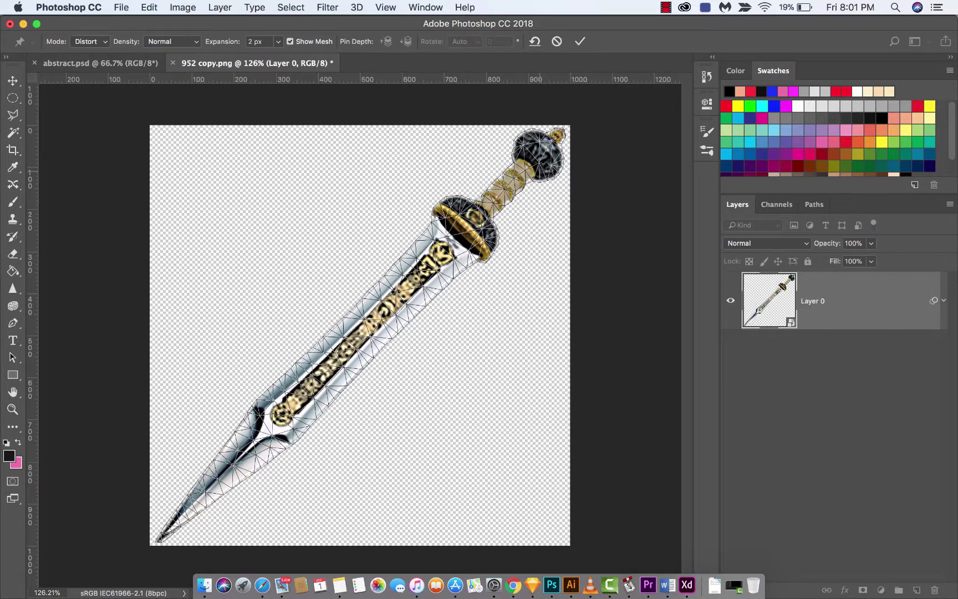
- Pin the grip and blade, tilt the hilt down-right and pull the blade into a wave
click(496, 200)
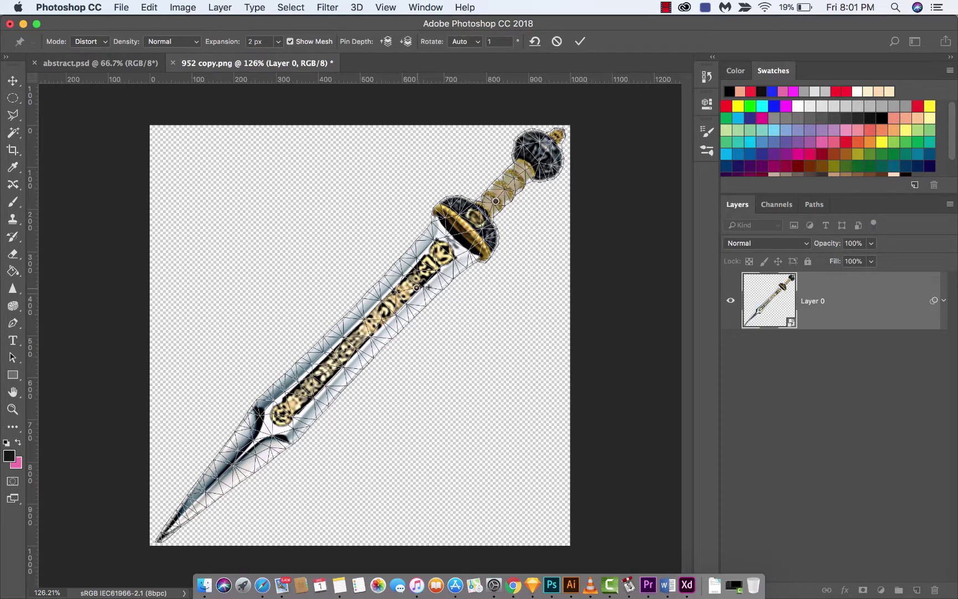
mouse_move(417, 291)
mouse_down()
mouse_move(427, 311)
mouse_move(415, 279)
mouse_up()
click(345, 329)
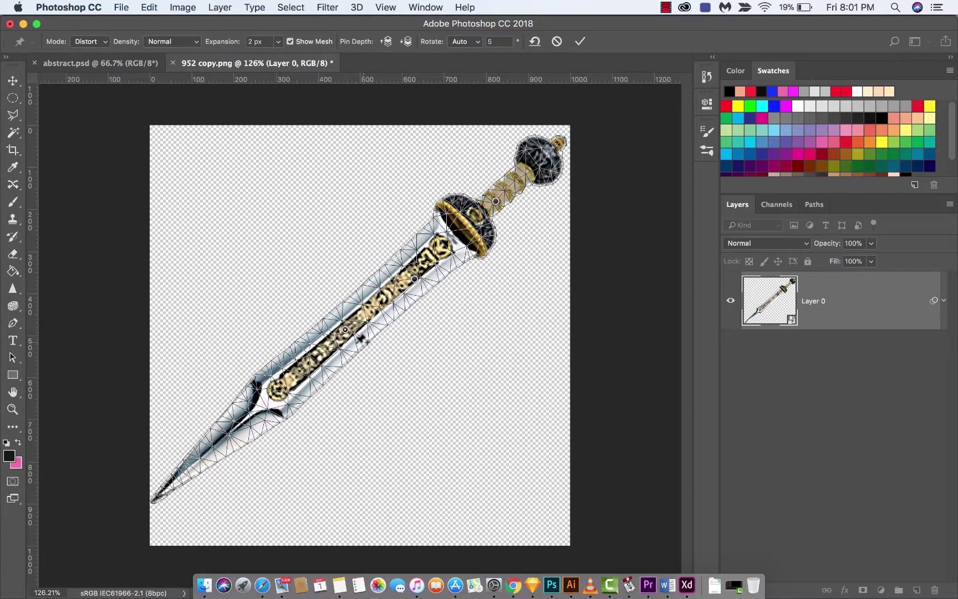
click(188, 458)
drag(506, 212, 543, 207)
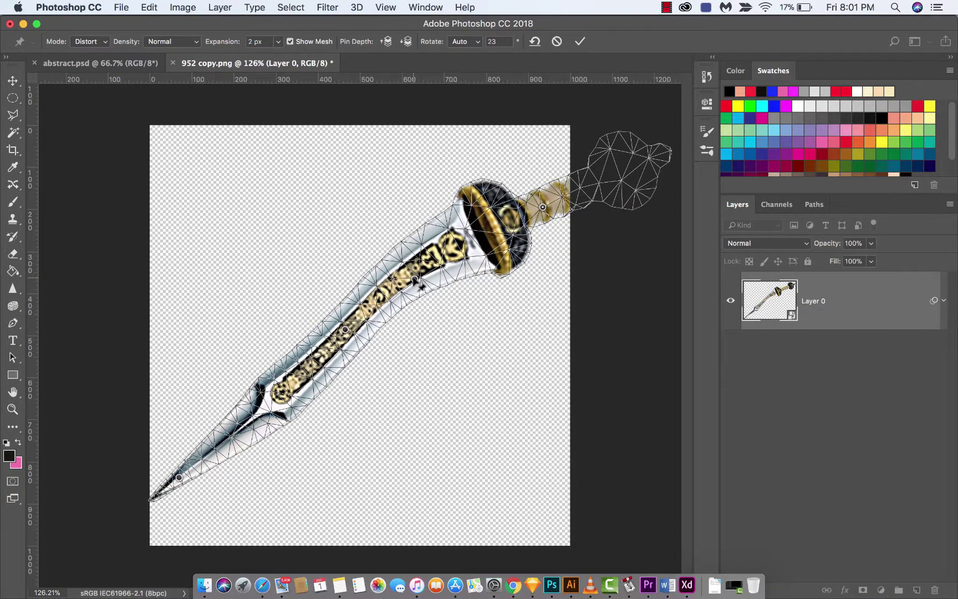
drag(415, 281, 337, 381)
- Set the Puppet Warp mode back to Normal
click(100, 43)
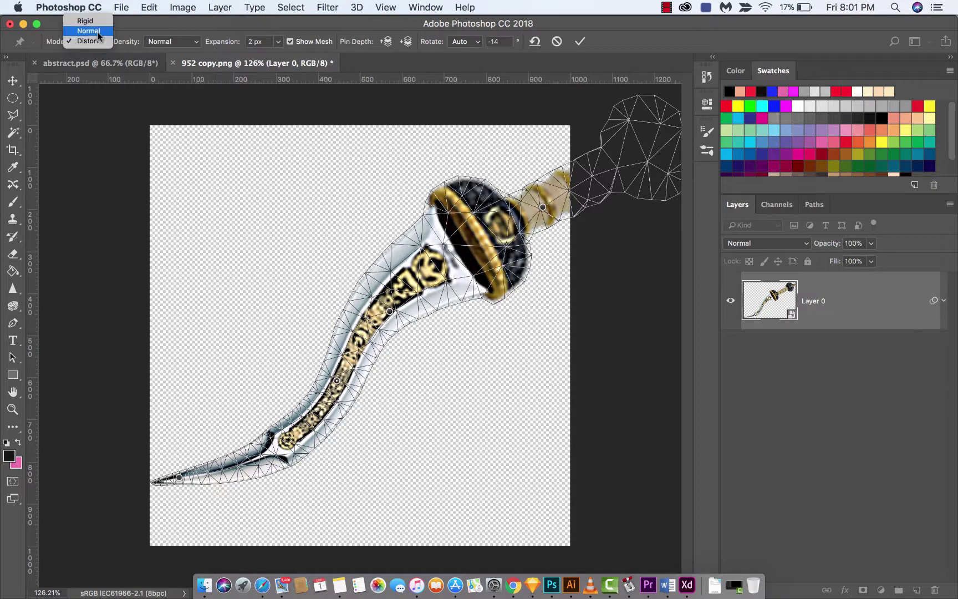
click(98, 33)
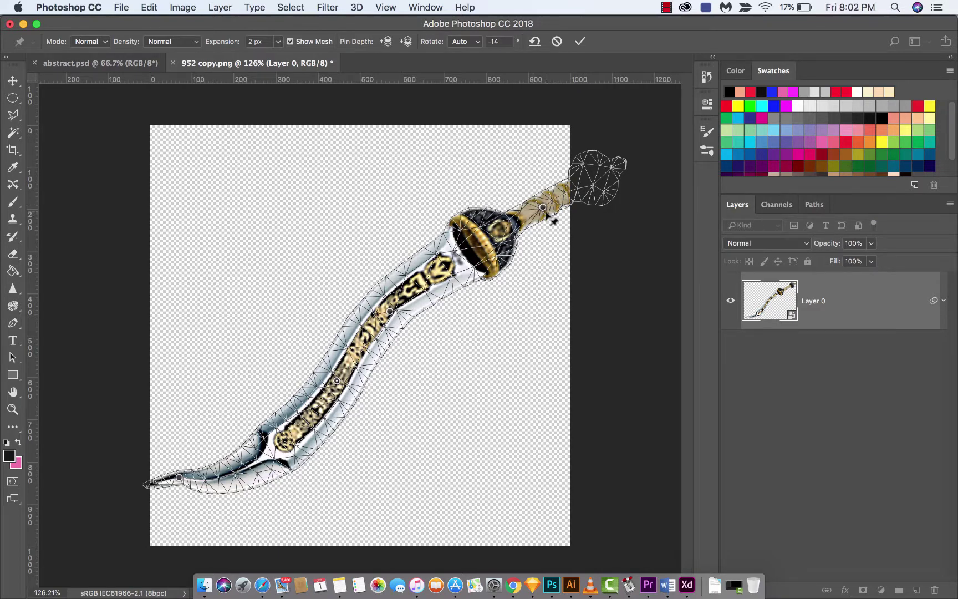
click(666, 7)
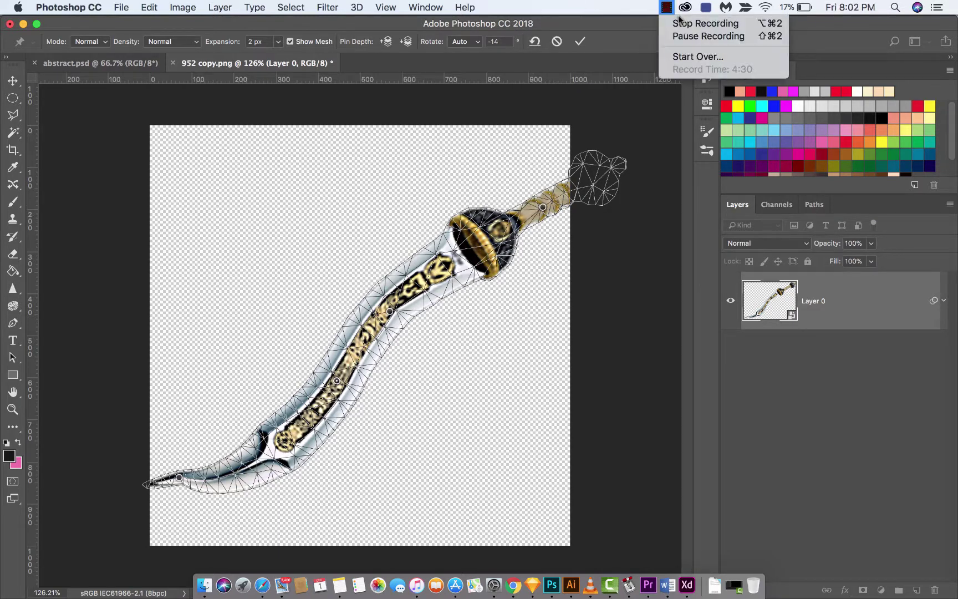